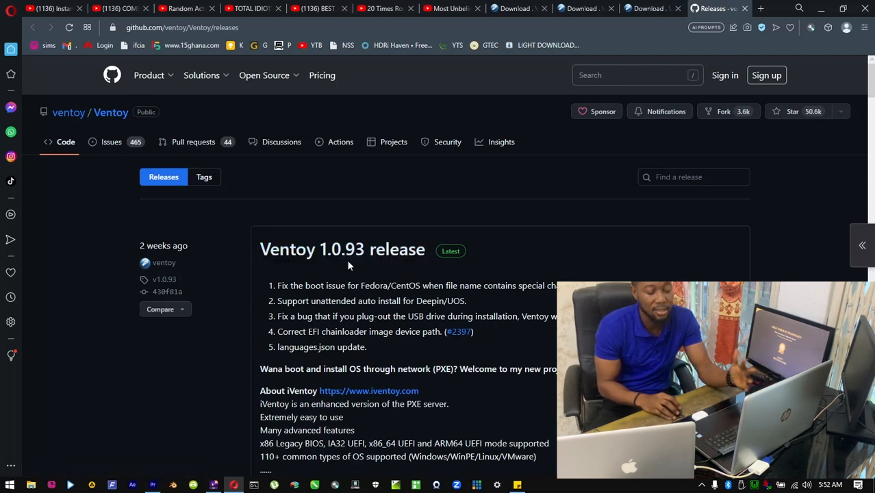
Download ventoy-1.0.93-windows.zip from the assets of the Ventoy 1.0.93 release, and minimize the browser
scroll(450, 266, down, 7)
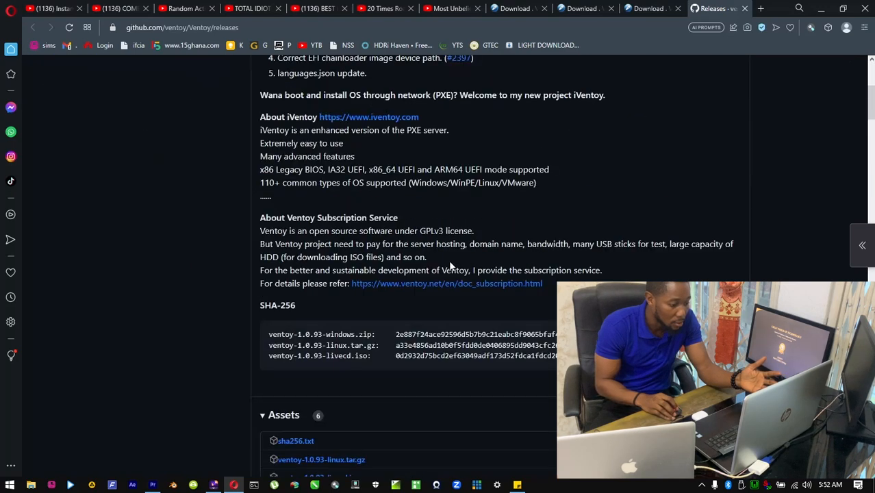
scroll(449, 266, down, 2)
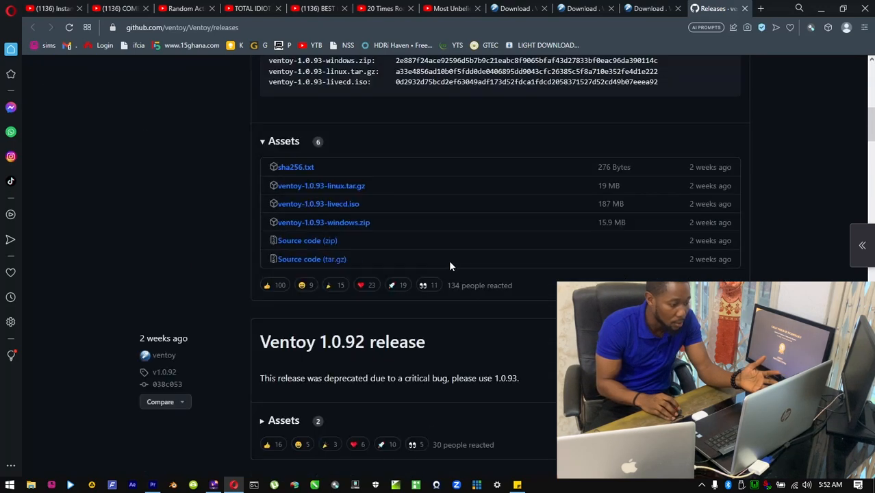
click(358, 229)
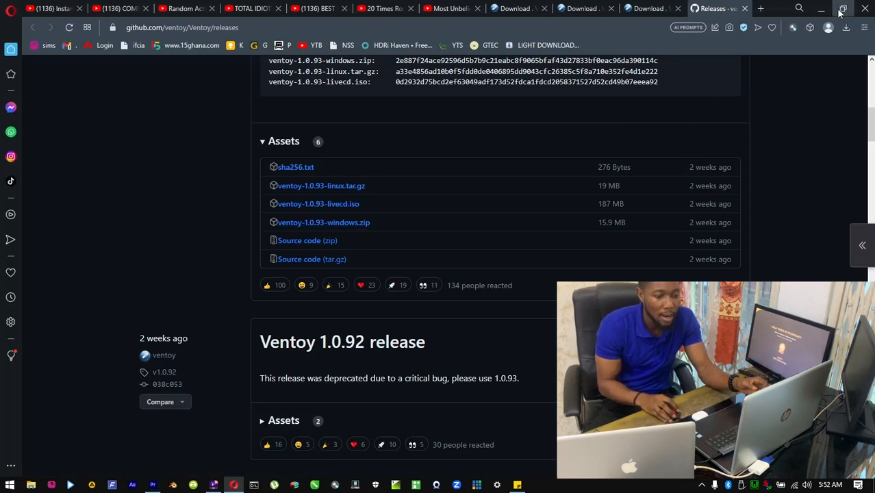
click(815, 7)
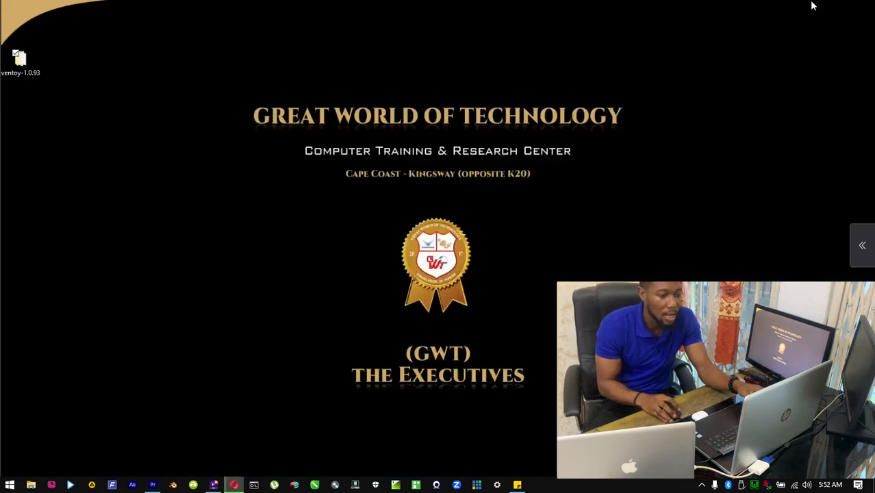
Run Ventoy2Disk.exe from the ventoy-1.0.93 folder on the desktop and close the folder window
click(28, 61)
double_click(25, 65)
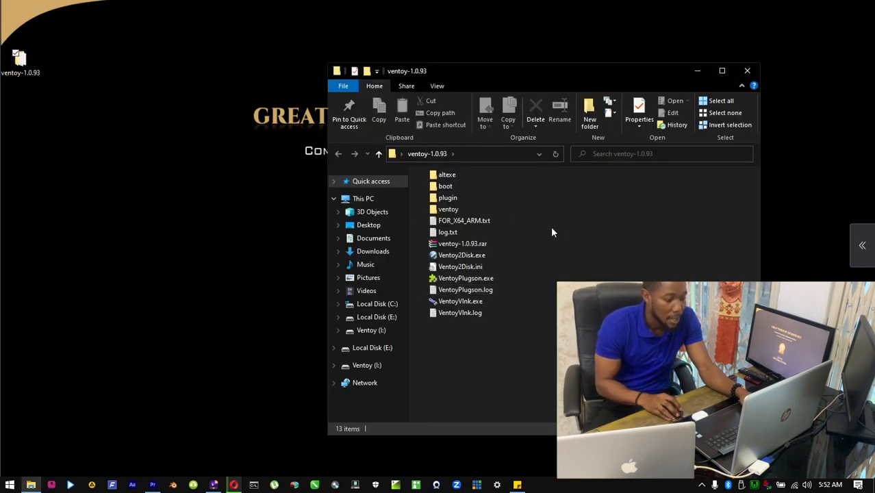
click(456, 257)
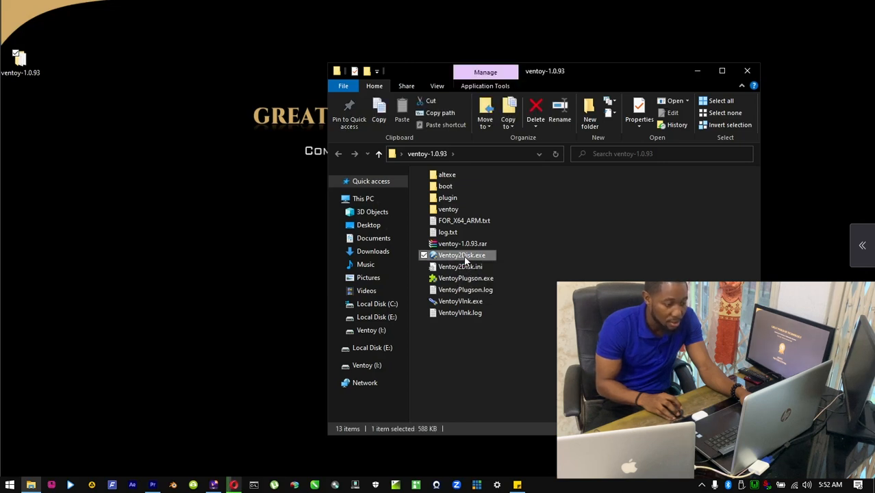
right_click(464, 258)
click(567, 186)
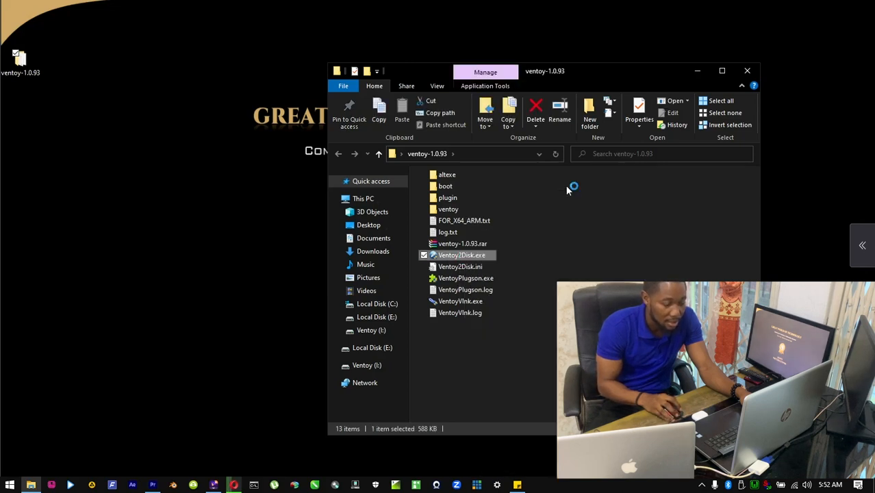
click(748, 72)
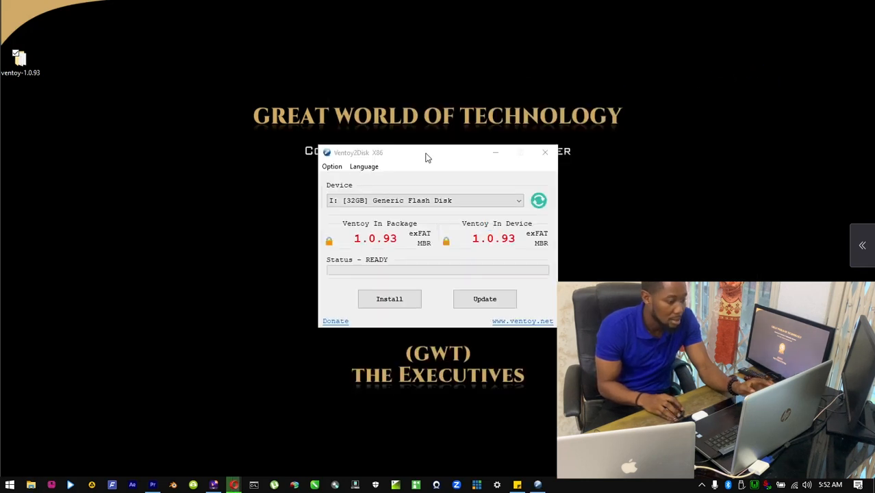
drag(425, 156, 430, 155)
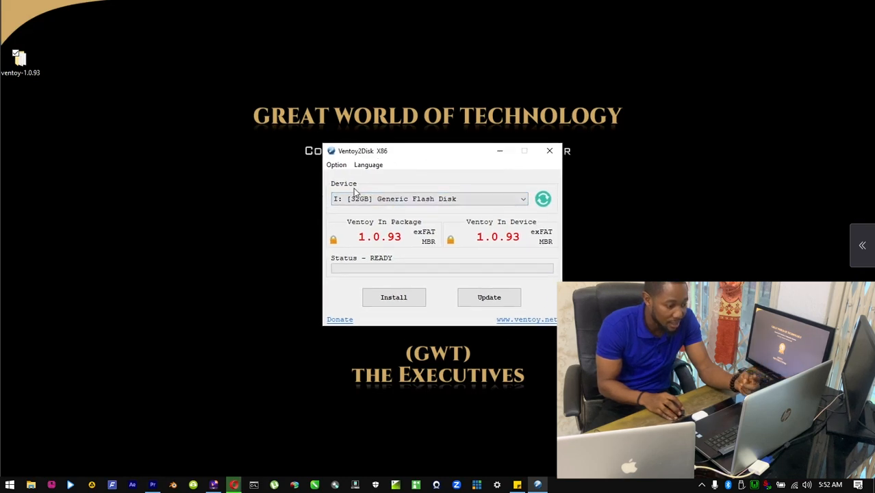
Install Ventoy on the I: 32GB Generic Flash Disk, entering YES to confirm the fresh install and accepting both format warnings
click(397, 199)
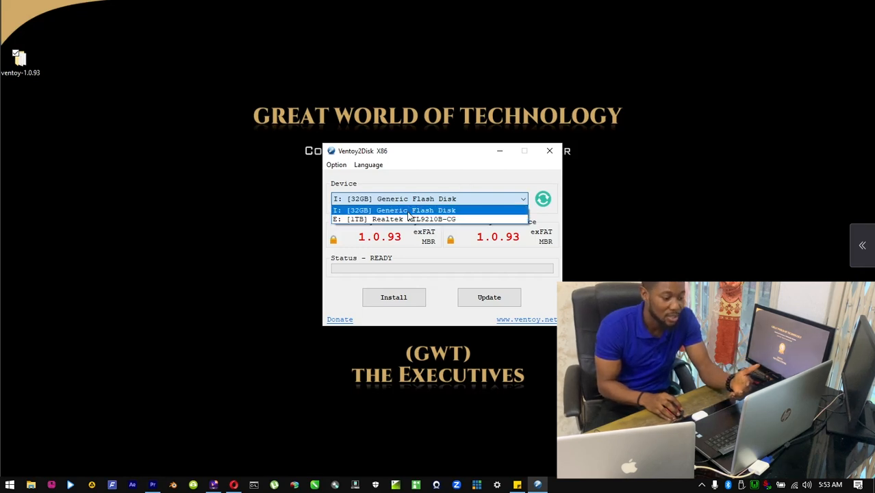
click(408, 213)
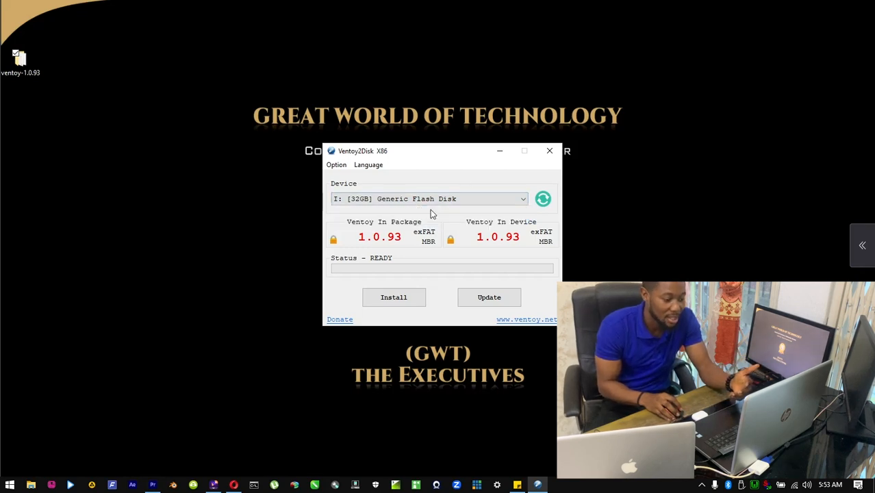
click(391, 301)
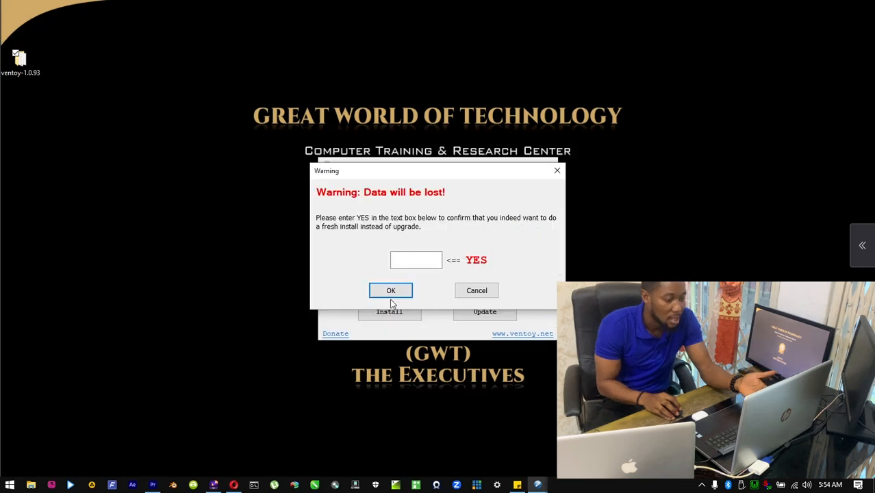
click(423, 261)
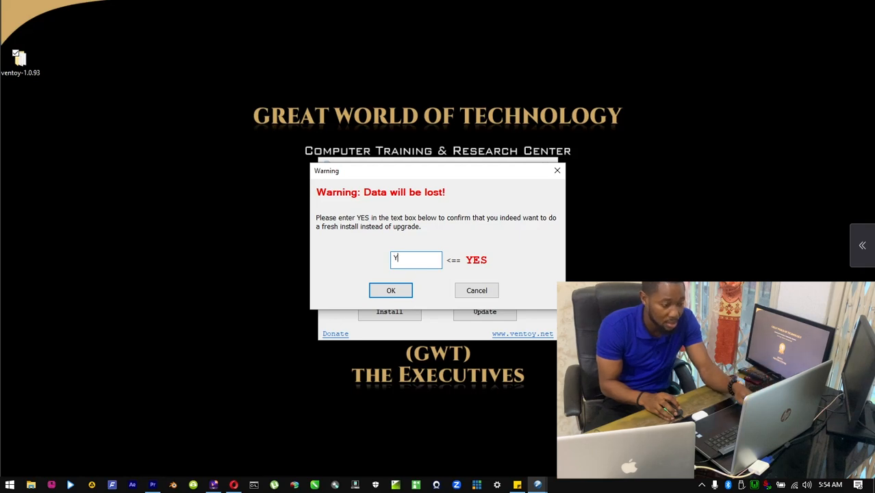
text(YES)
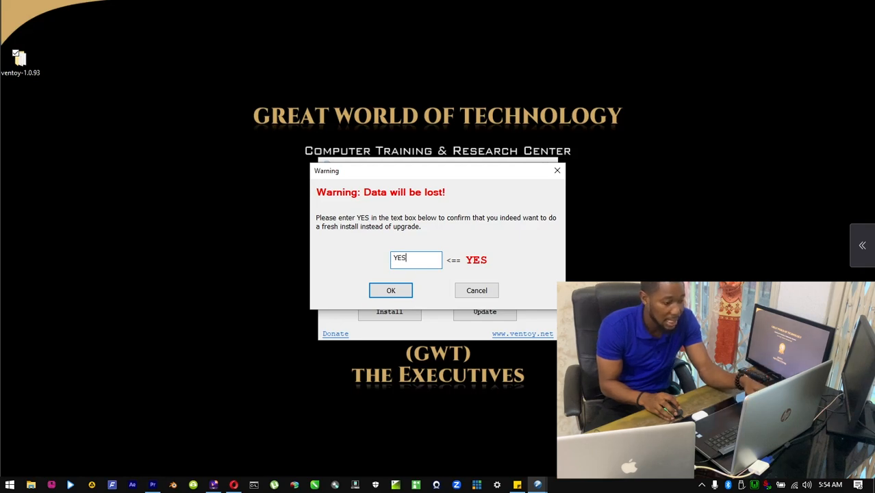
click(401, 292)
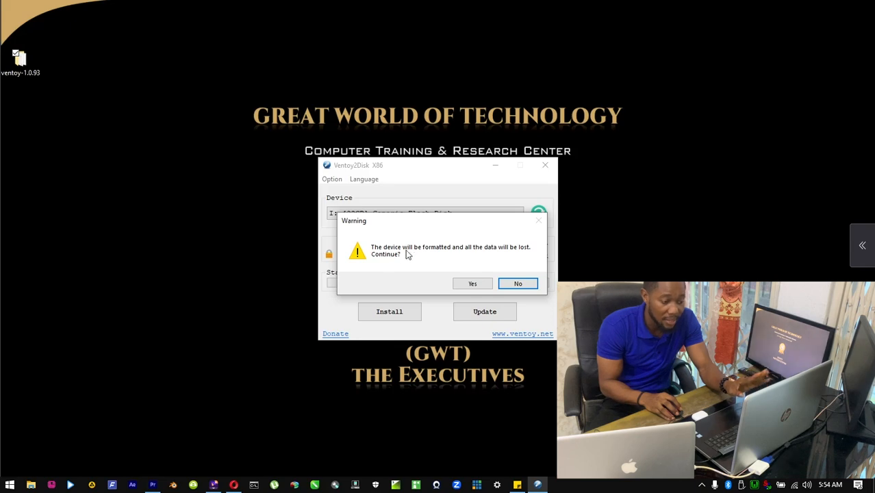
click(471, 284)
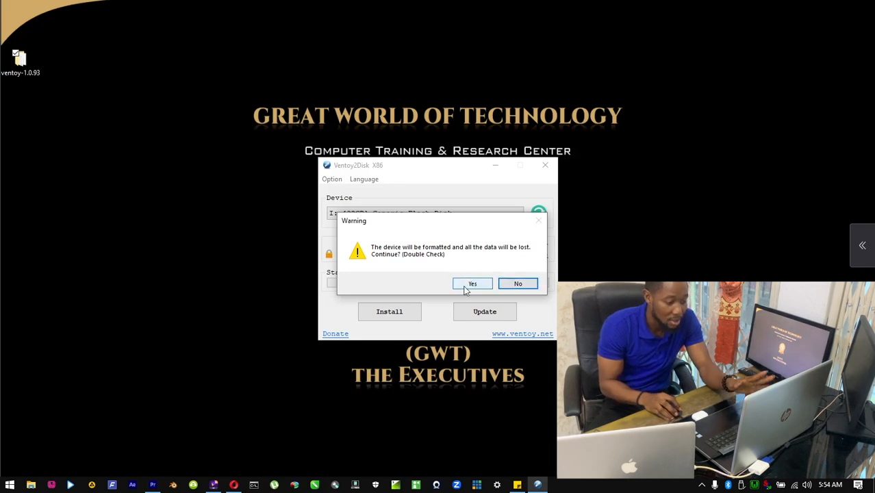
click(471, 285)
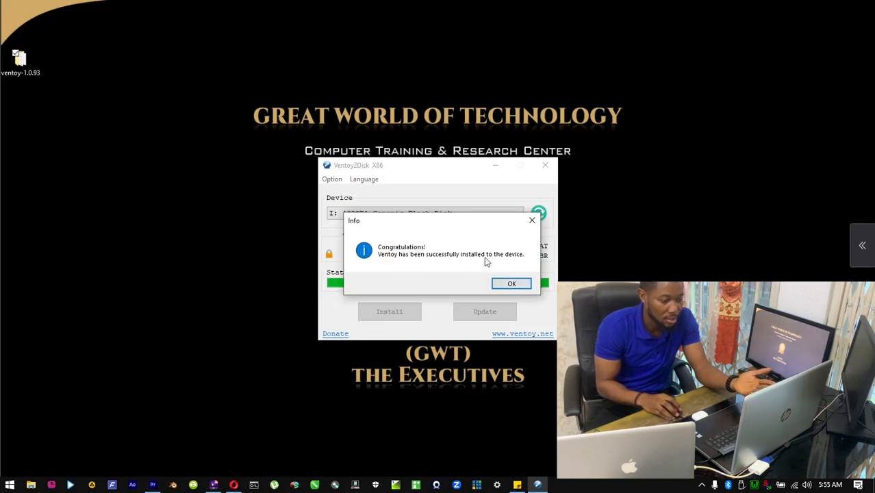
click(510, 285)
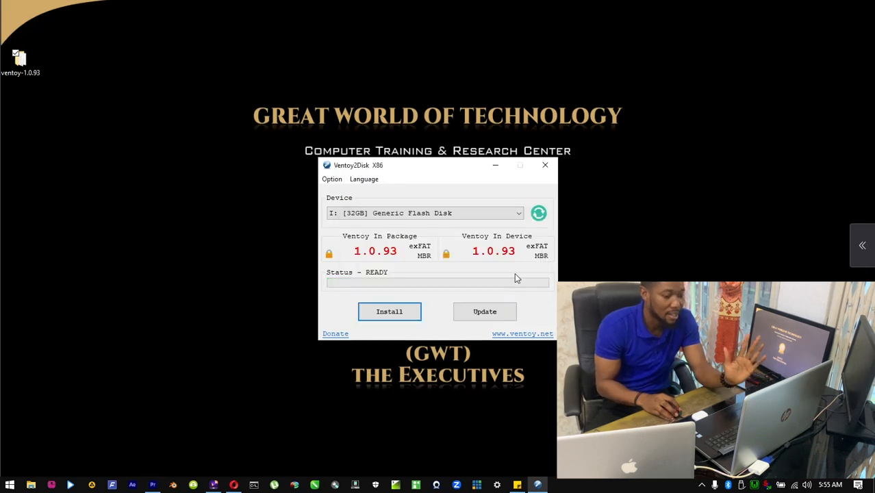
click(495, 166)
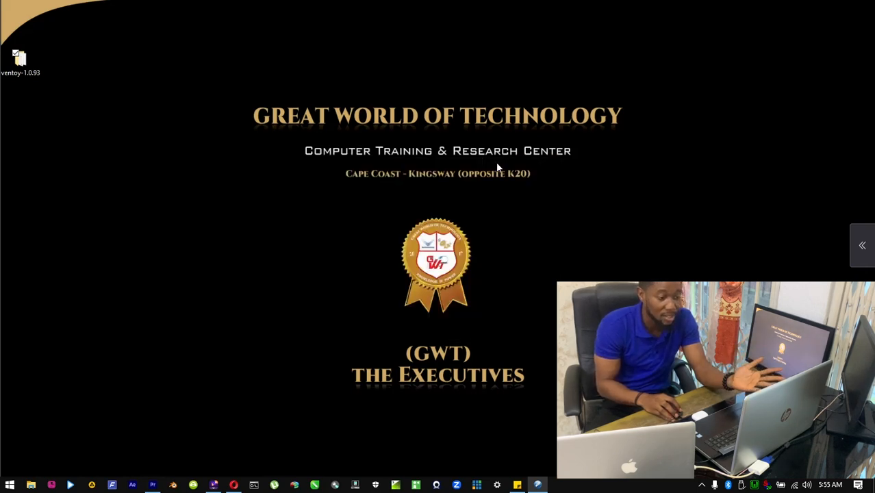
Open the Ventoy (I:) drive from This PC in a separate File Explorer window
click(38, 486)
click(363, 199)
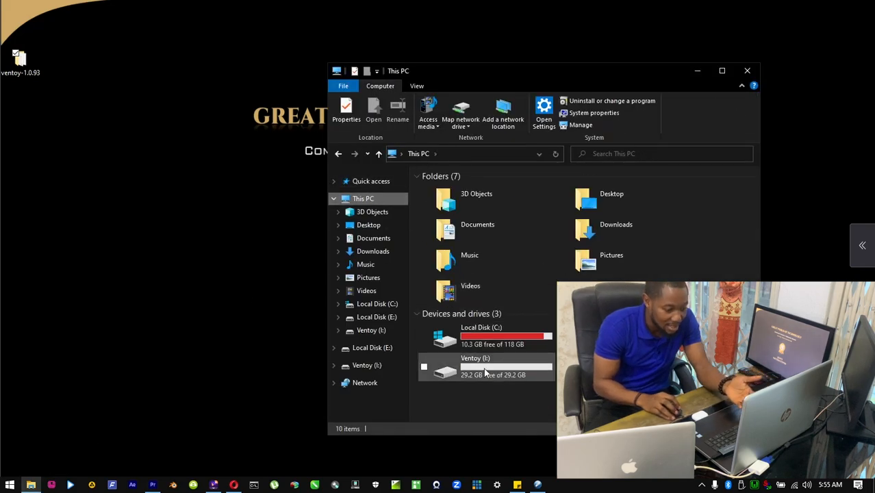
click(484, 372)
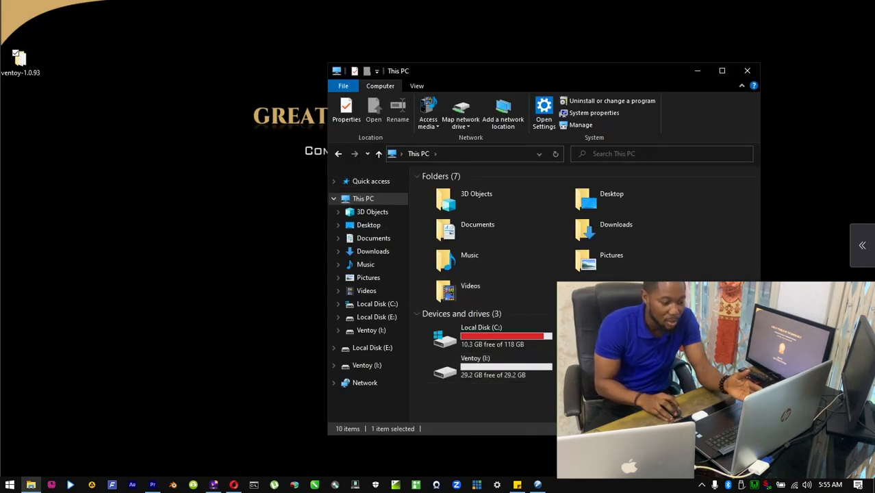
right_click(638, 342)
click(623, 385)
Open the Great Os folder inside 5 Great Softz on Local Disk (E:)
double_click(619, 339)
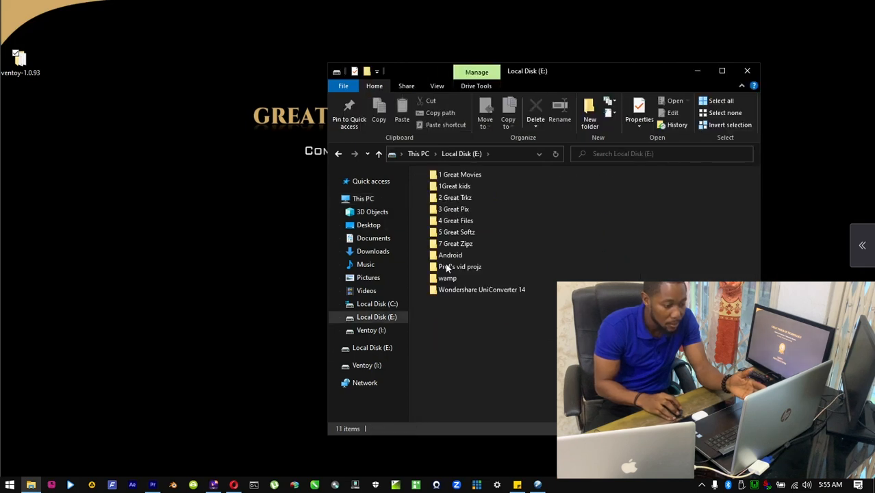
double_click(447, 233)
click(455, 246)
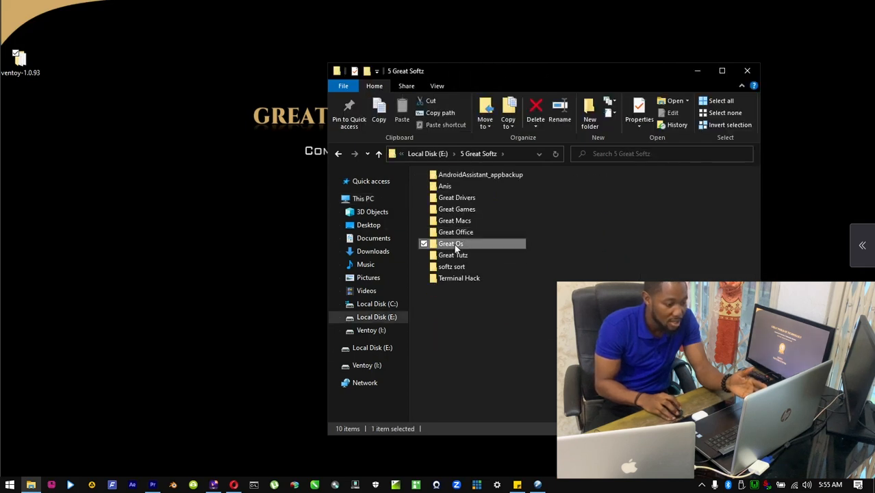
double_click(455, 245)
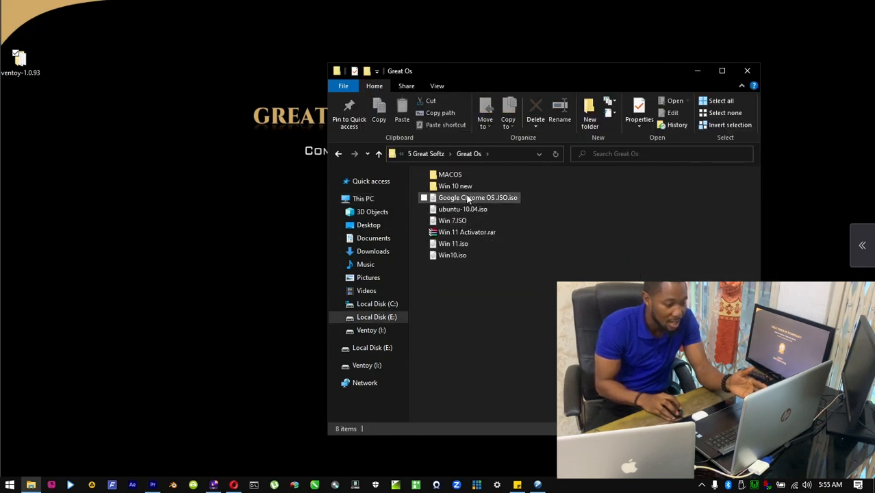
Copy Win10.iso, Win 11.iso, Win 7.ISO and Google Chrome OS .ISO.iso to the Ventoy (I:) drive, with both folder windows side by side
click(451, 256)
ctrl+click(453, 244)
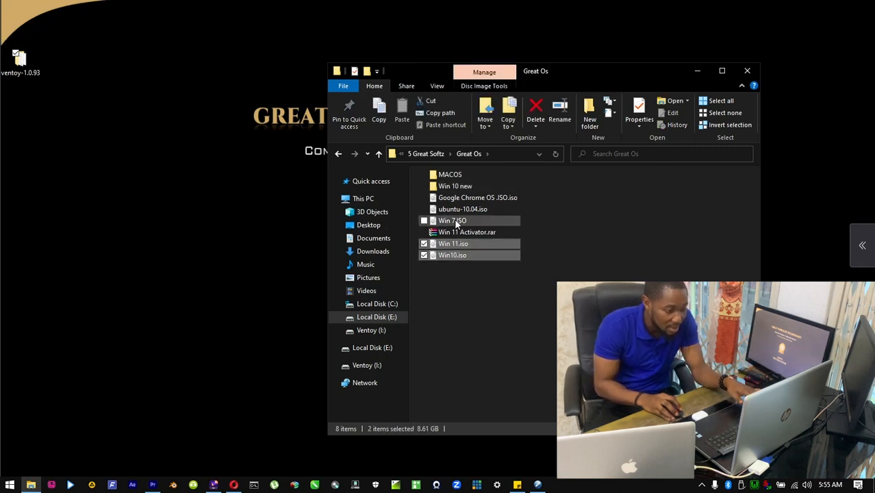
ctrl+click(455, 222)
ctrl+click(460, 198)
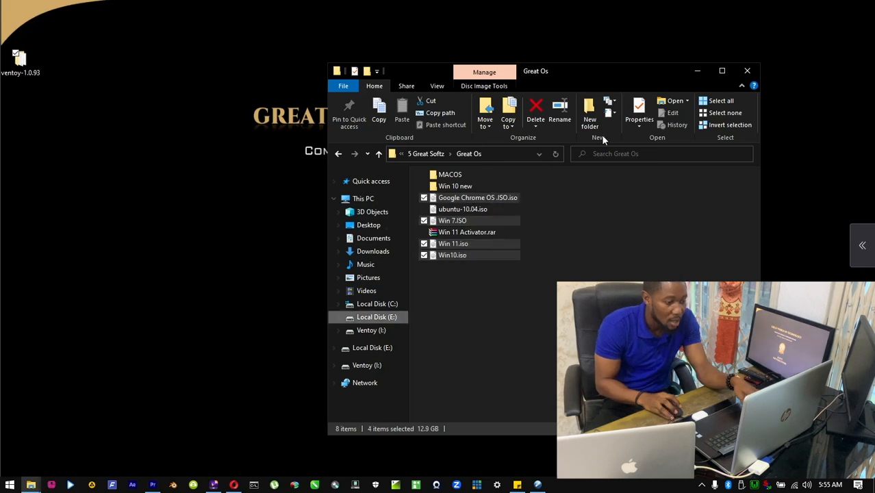
drag(631, 70, 669, 75)
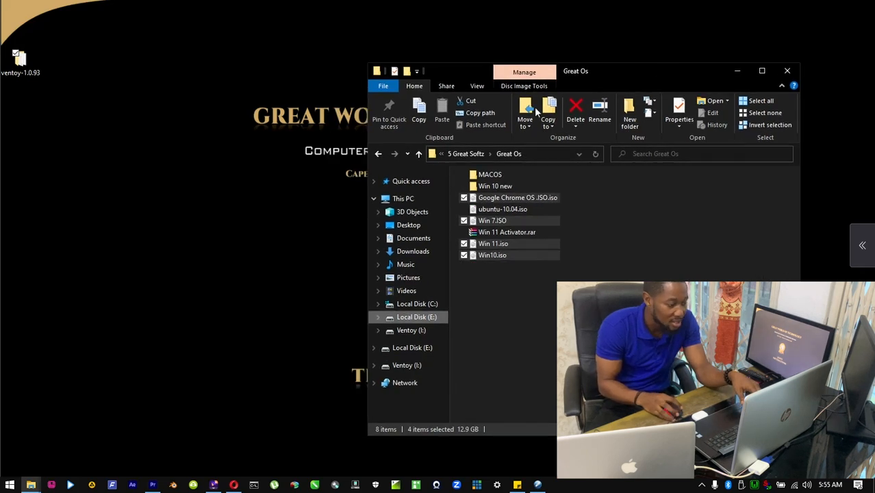
mouse_move(31, 485)
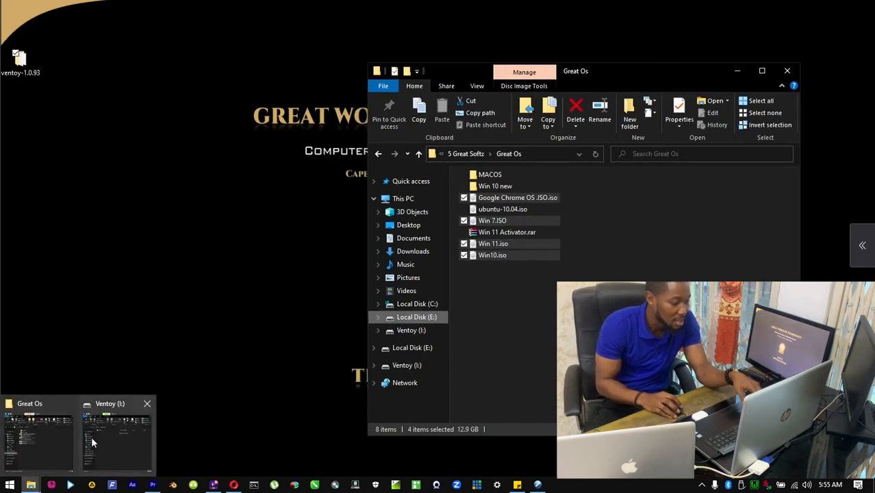
click(93, 443)
drag(373, 70, 318, 69)
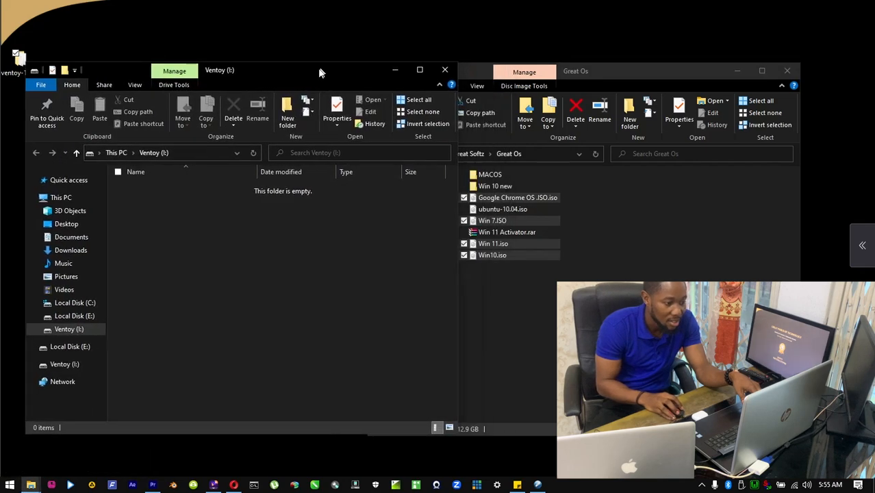
drag(661, 72, 739, 62)
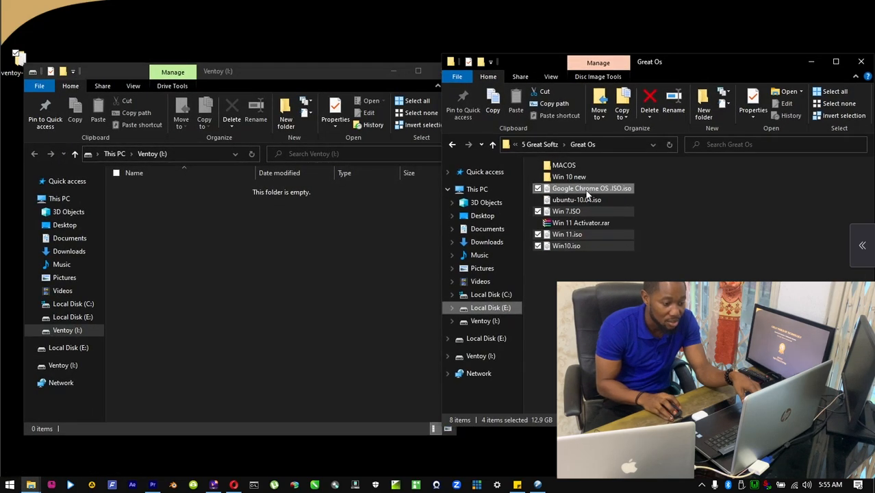
drag(585, 195, 363, 250)
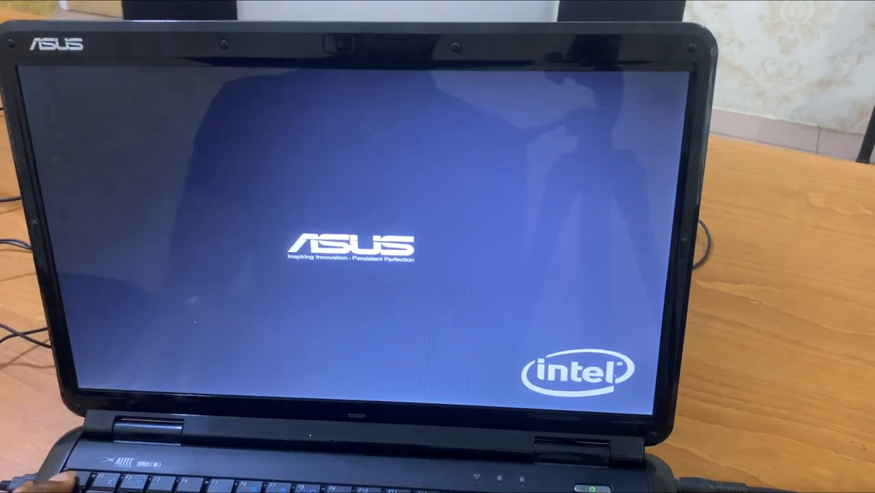
Open the ASUS laptop's boot device selection and boot from USB:VendorCo ProductCode
key(Escape)
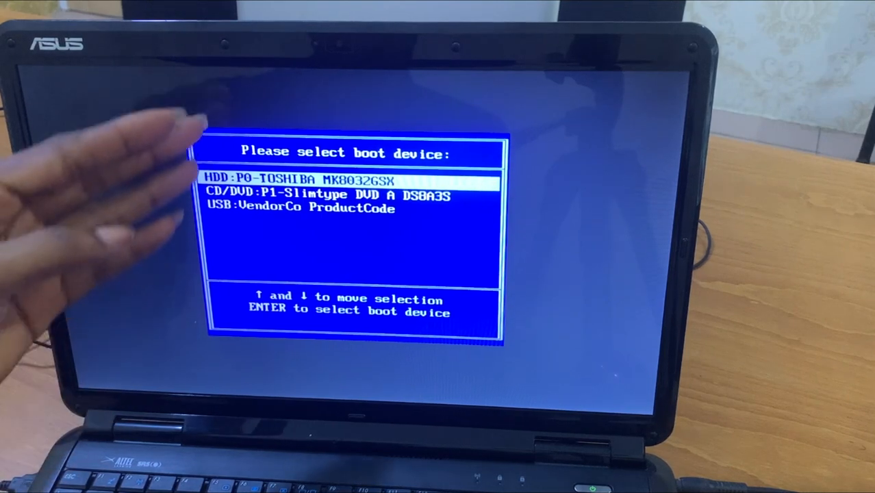
key(Down)
key(Down)
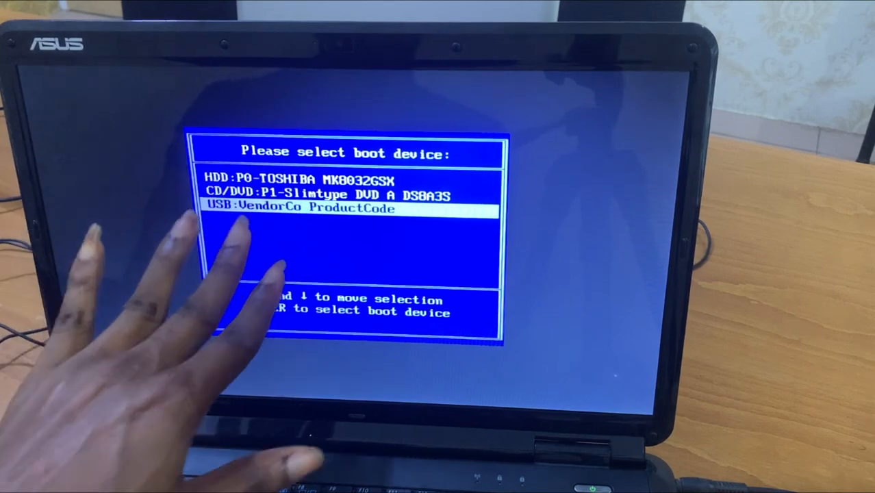
key(Return)
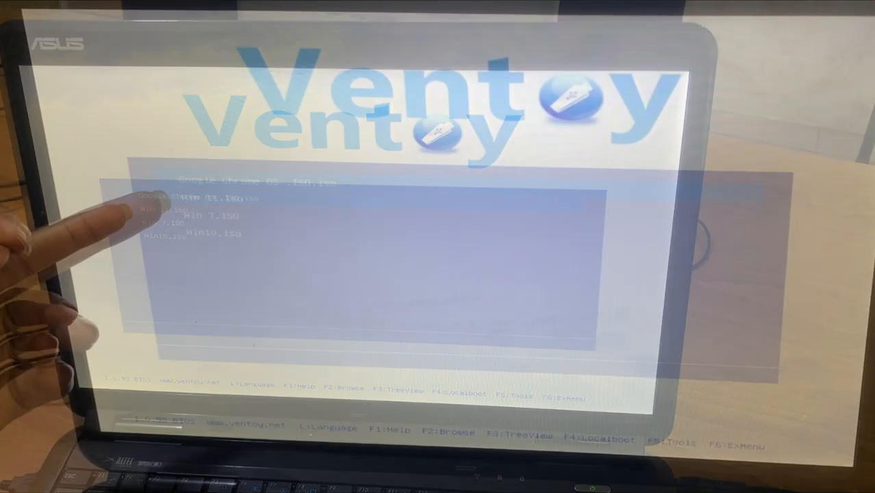
Choose Win10.iso in the Ventoy boot list and boot it in normal mode
key(Down)
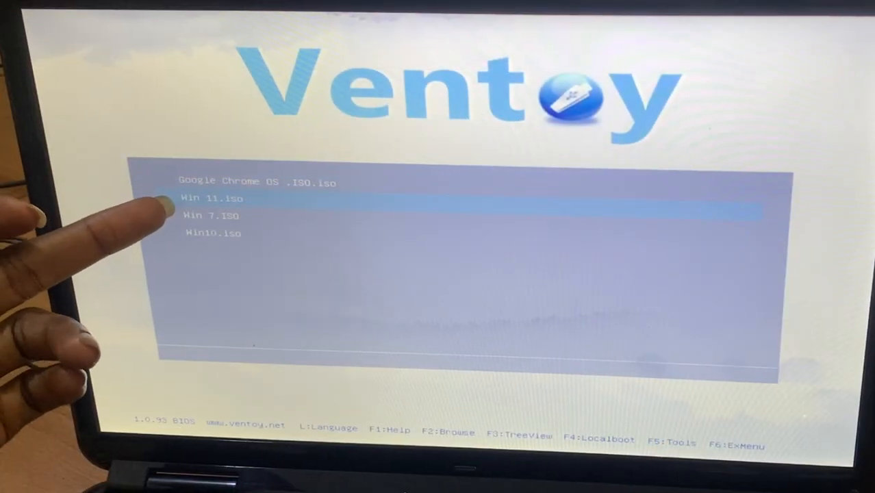
key(Down)
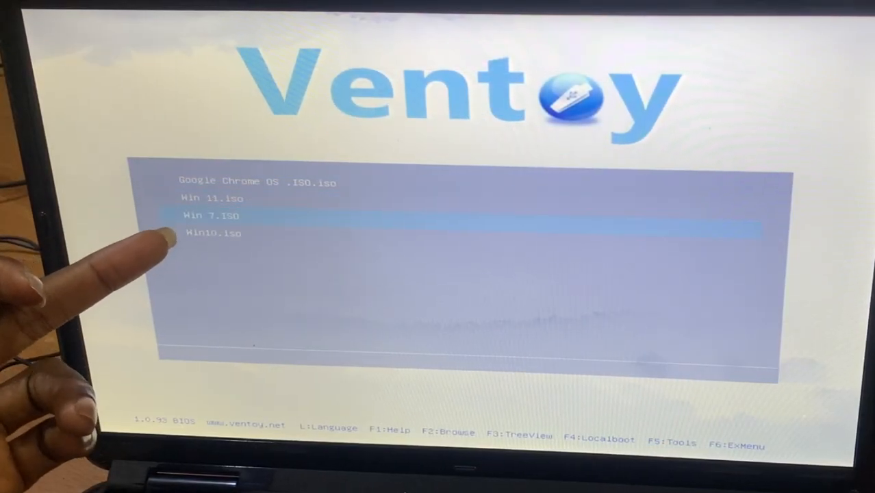
key(Down)
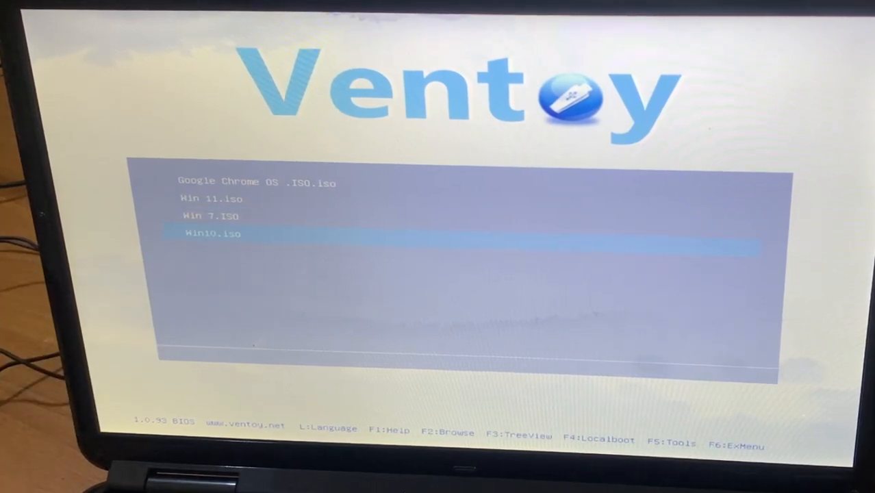
key(Return)
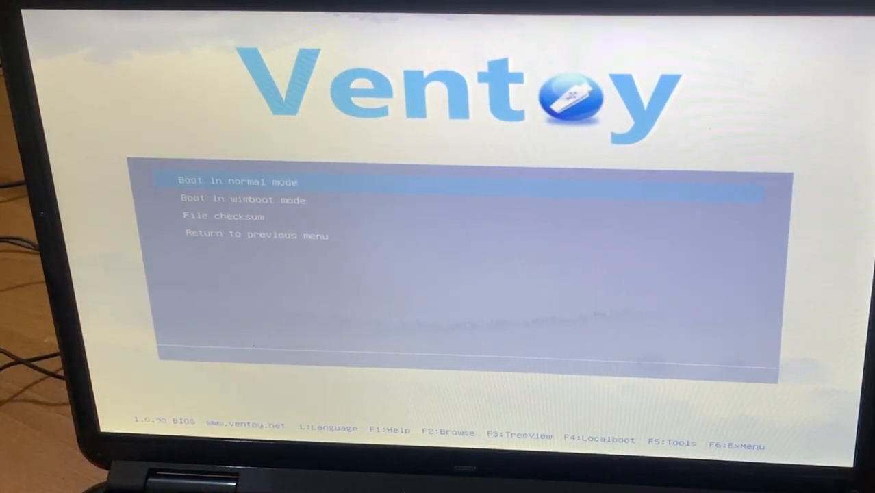
key(Return)
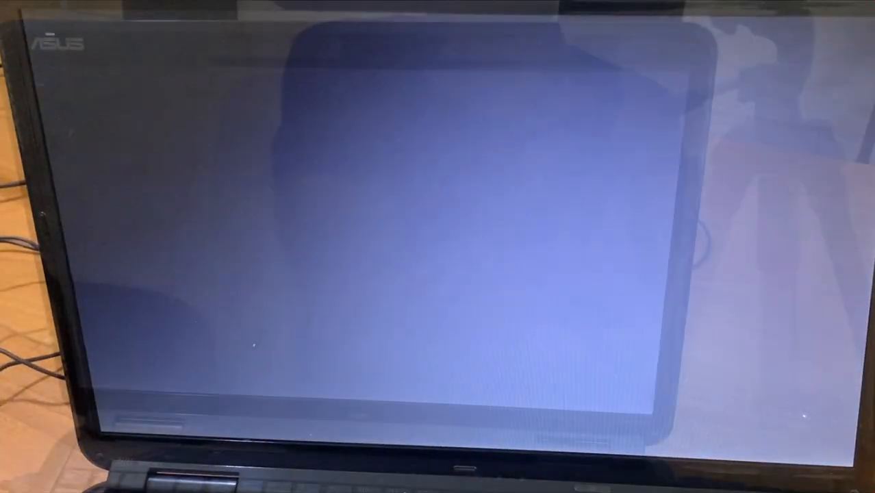